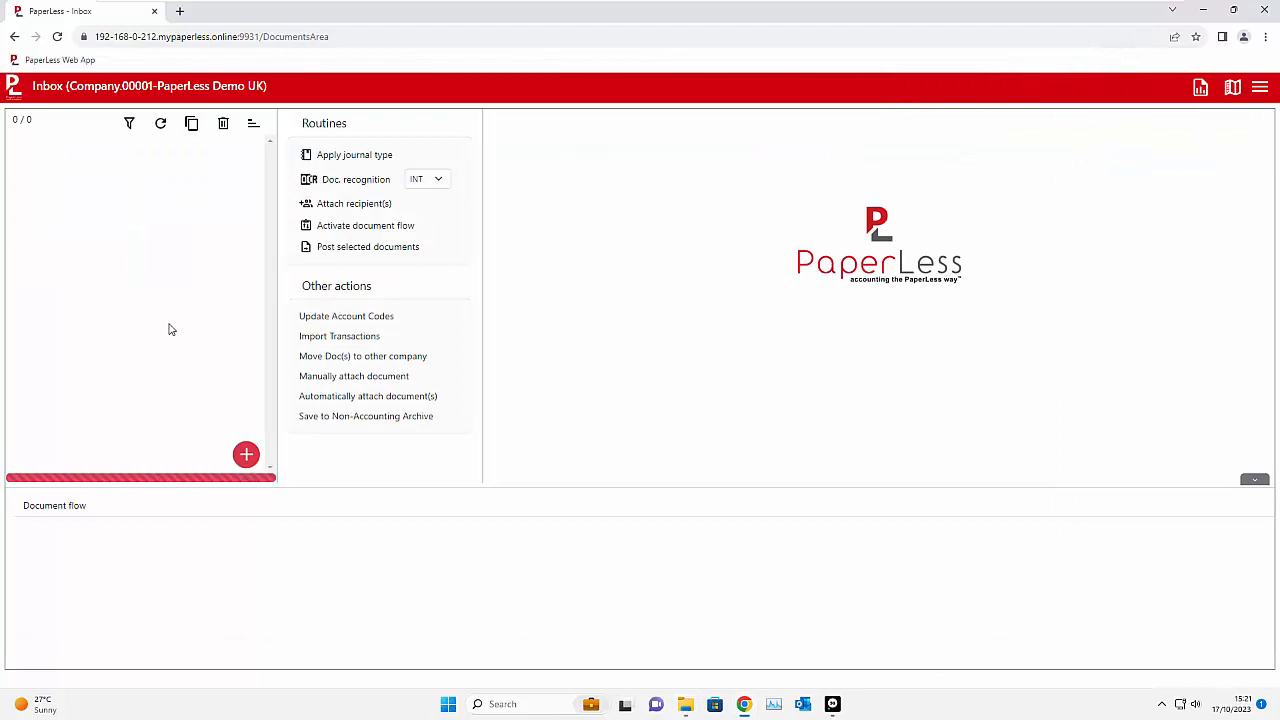
# Apply the Purchase Invoice (PI) journal type to all inbox documents and run document recognition on them
pyautogui.scroll(1, 149, 243)
pyautogui.keyDown('shift'); pyautogui.click(136, 160); pyautogui.keyUp('shift')
pyautogui.click(363, 162)
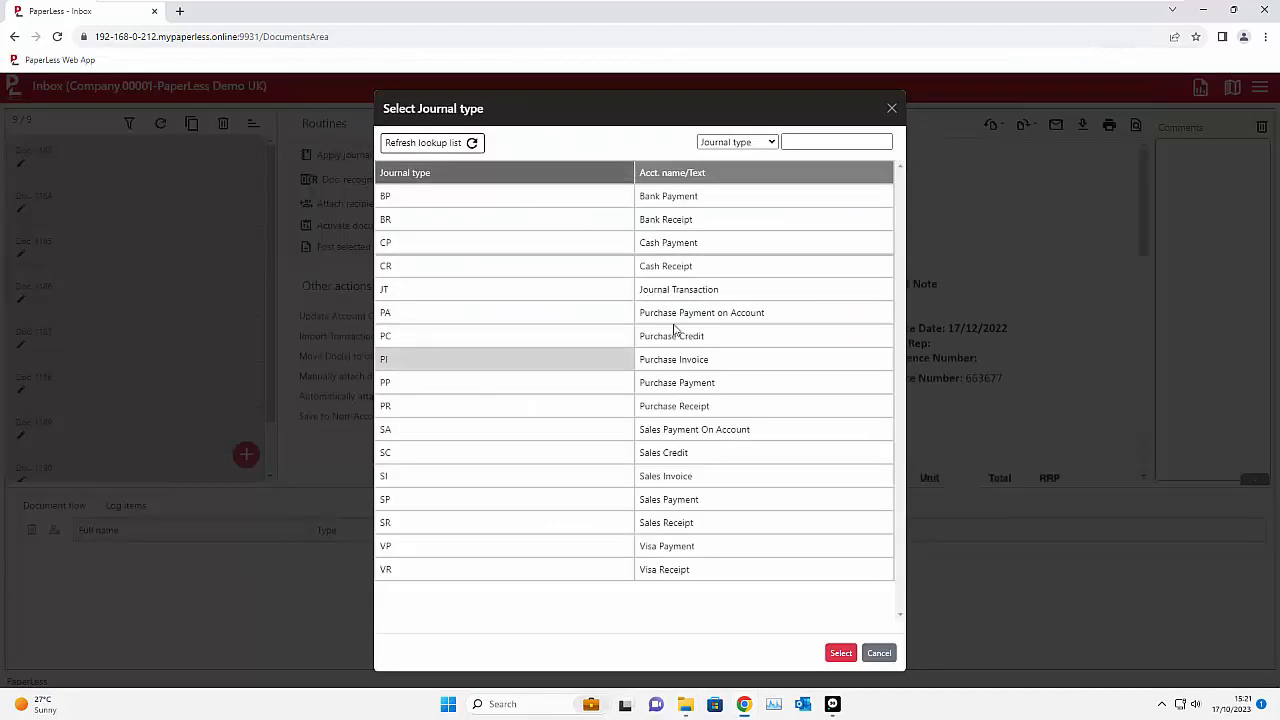
pyautogui.doubleClick(684, 360)
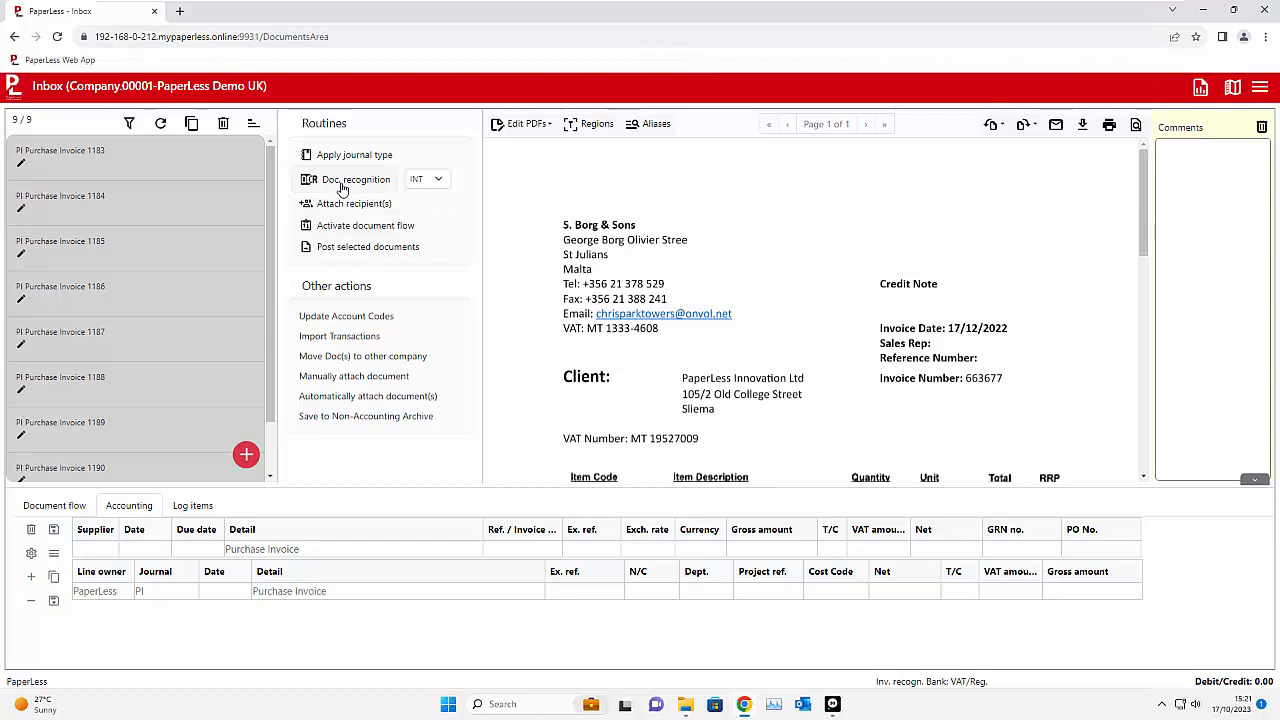
pyautogui.click(343, 180)
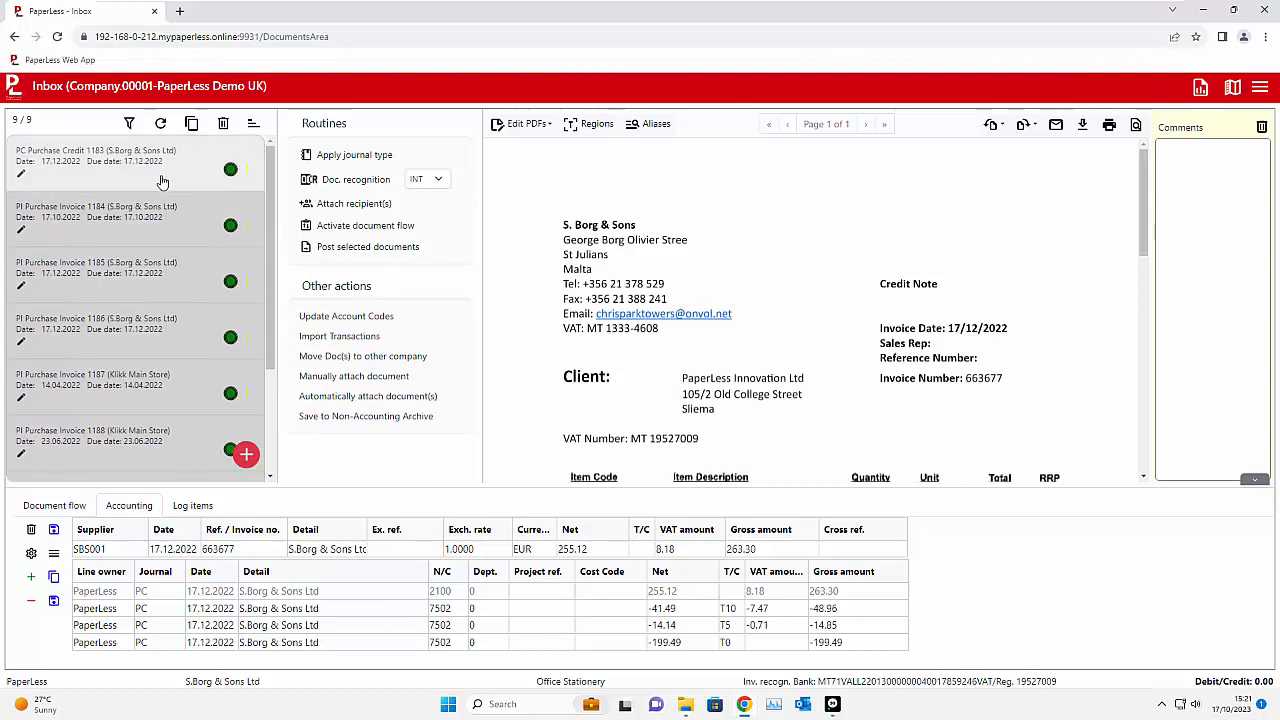
# Post the Klikk Main Store purchase invoices 1187 and 1188 to Sage
pyautogui.click(147, 403)
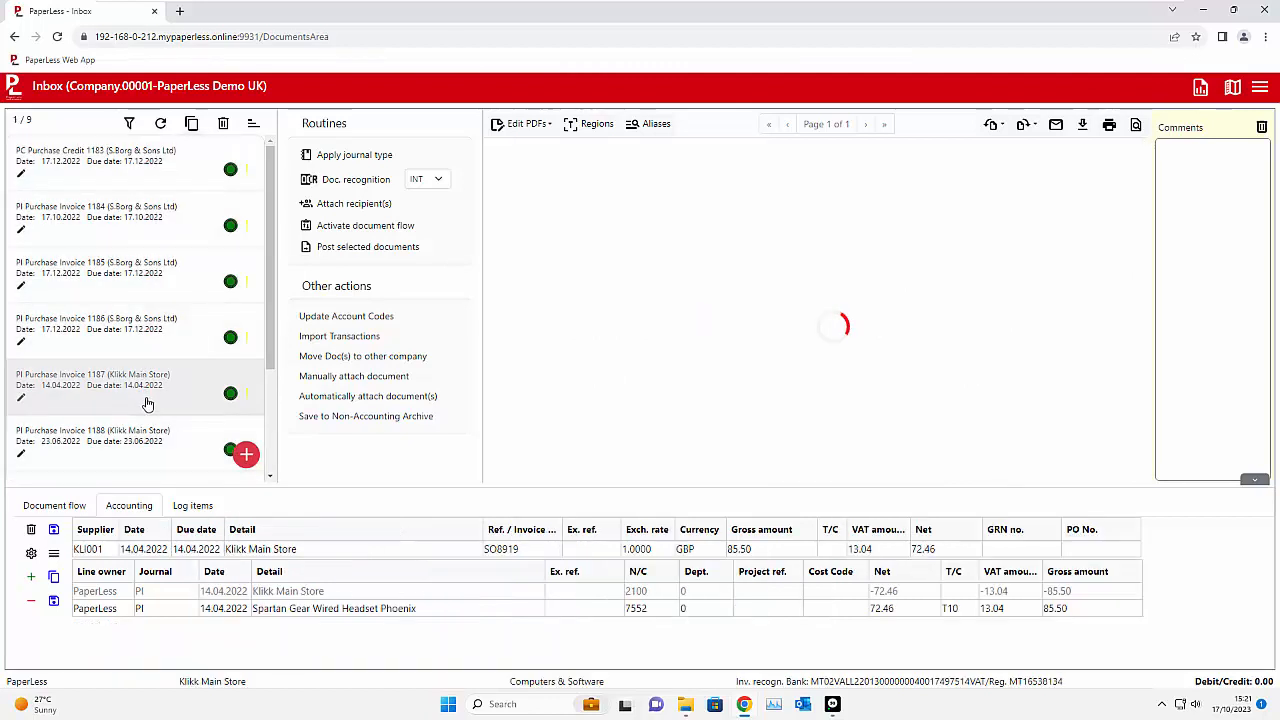
pyautogui.click(155, 440)
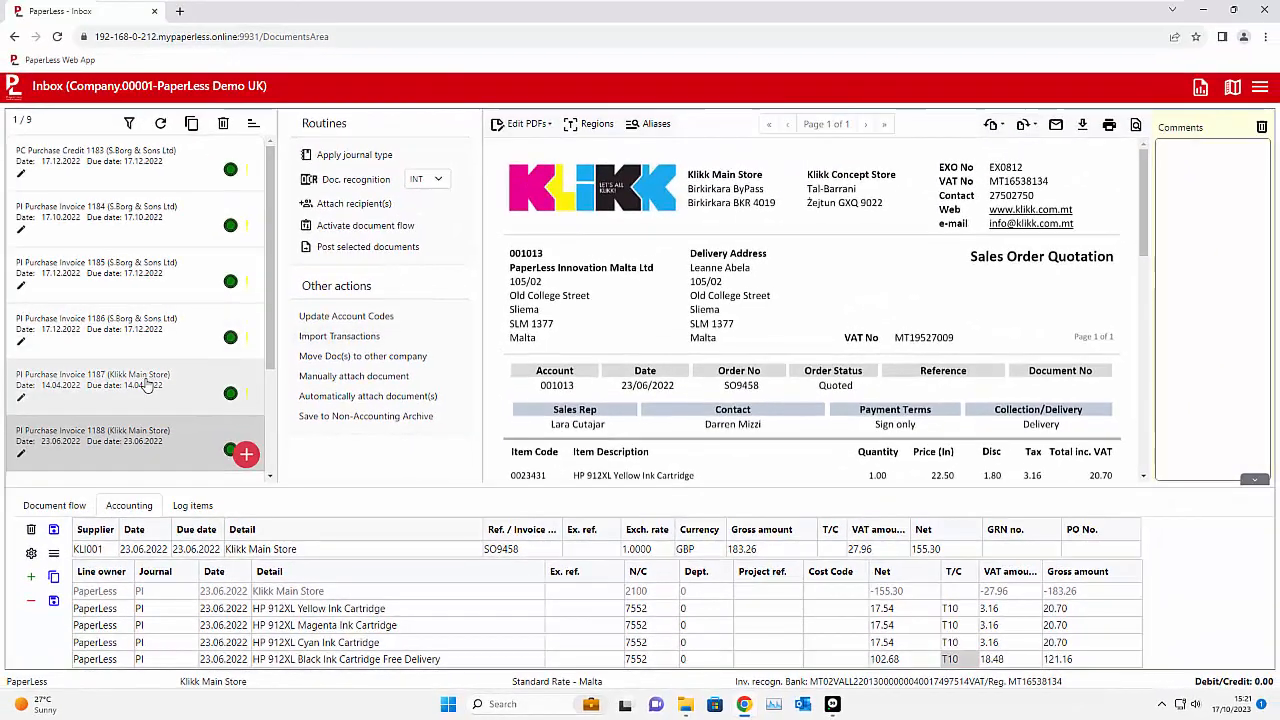
pyautogui.keyDown('ctrl'); pyautogui.click(131, 376); pyautogui.keyUp('ctrl')
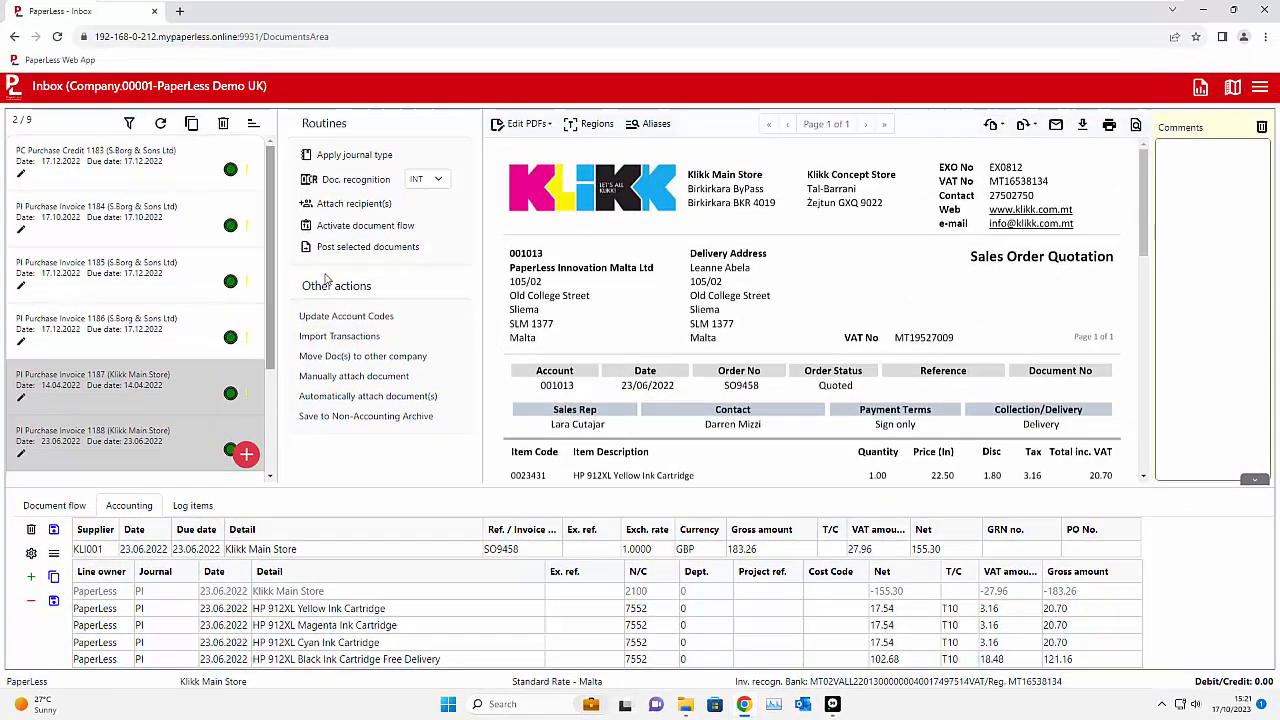
pyautogui.click(352, 250)
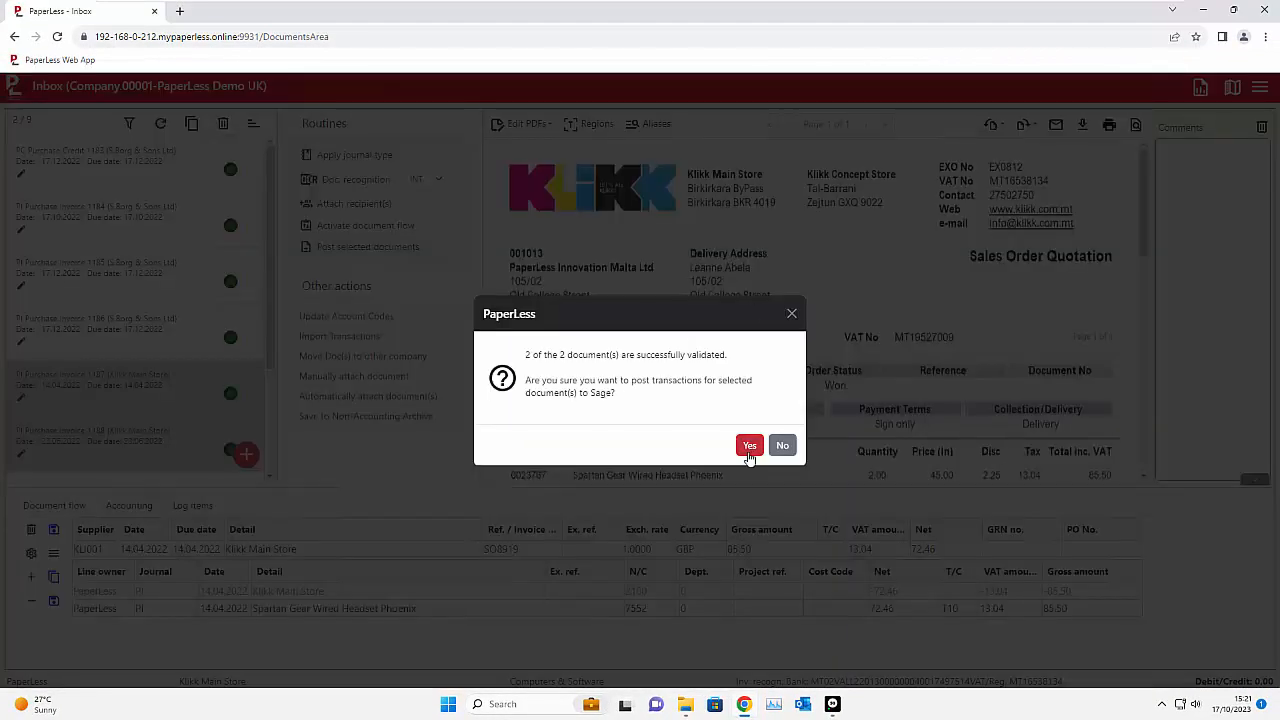
pyautogui.click(749, 446)
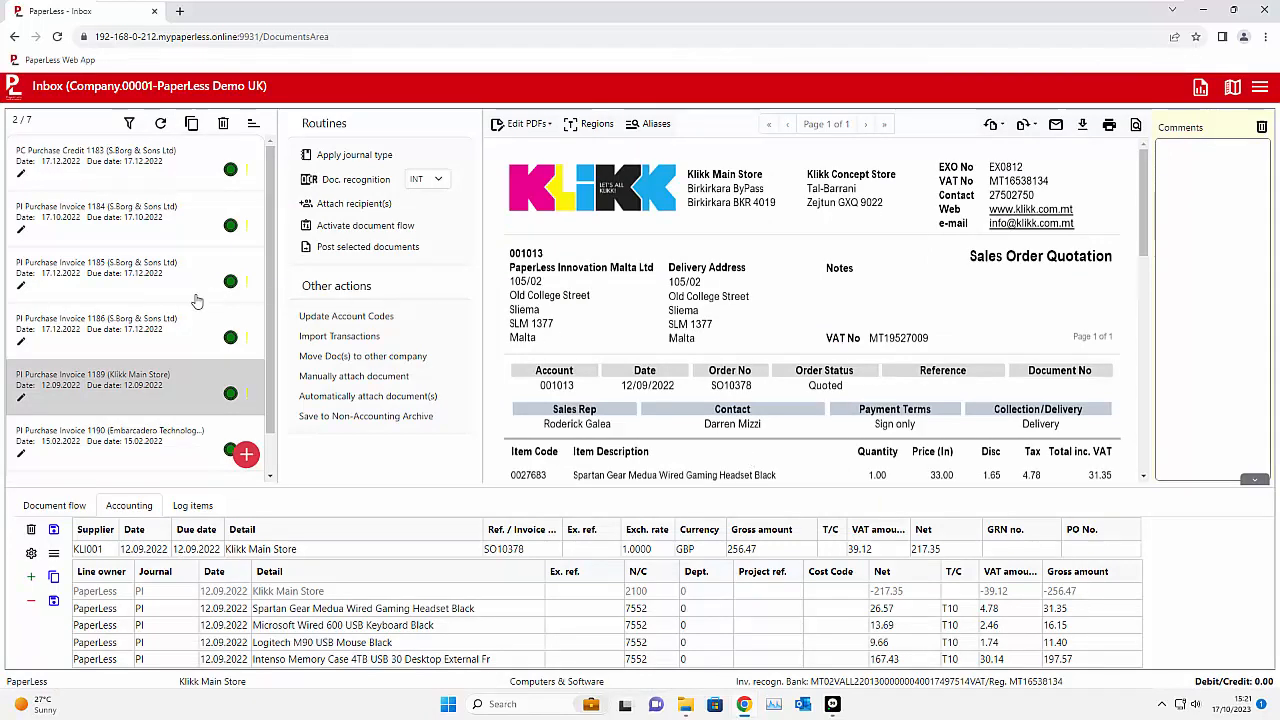
# Review the line amounts, gross total and debit/credit balance of the Embarcadero purchase invoice 1190
pyautogui.click(143, 438)
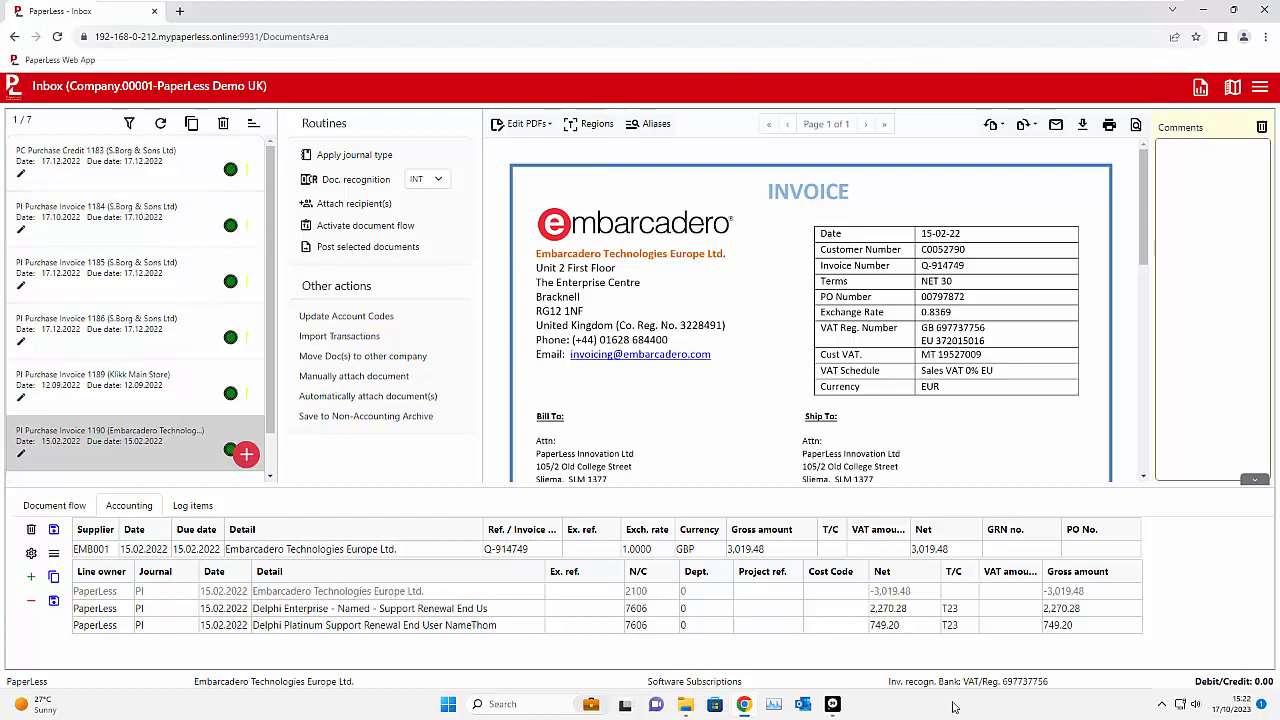
pyautogui.click(1059, 623)
pyautogui.click(1070, 609)
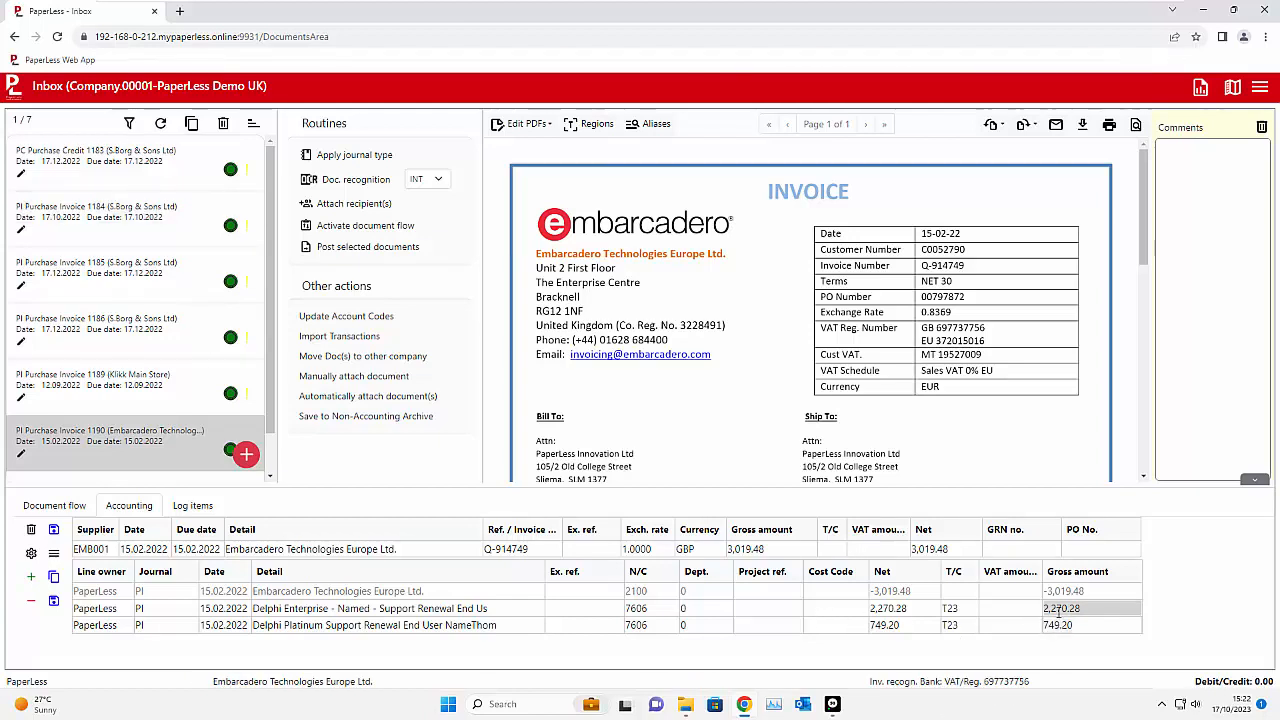
pyautogui.click(730, 549)
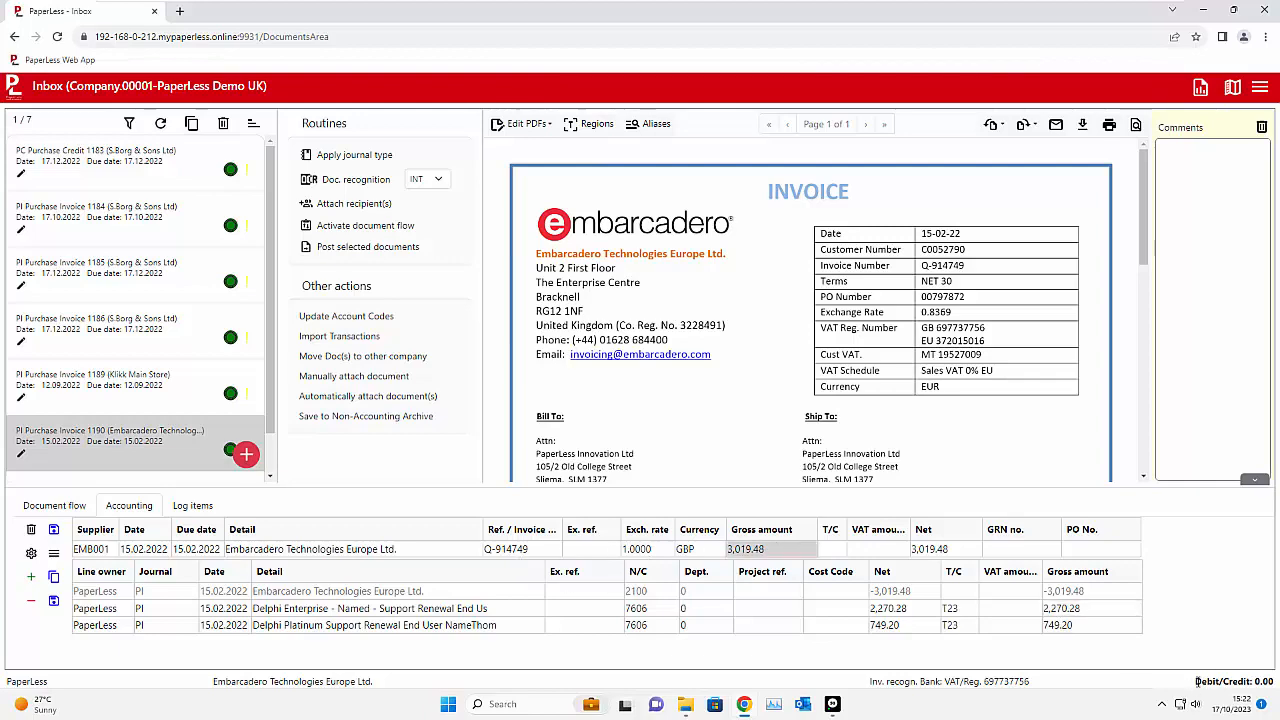
pyautogui.moveTo(1197, 681); pyautogui.dragTo(1277, 685)
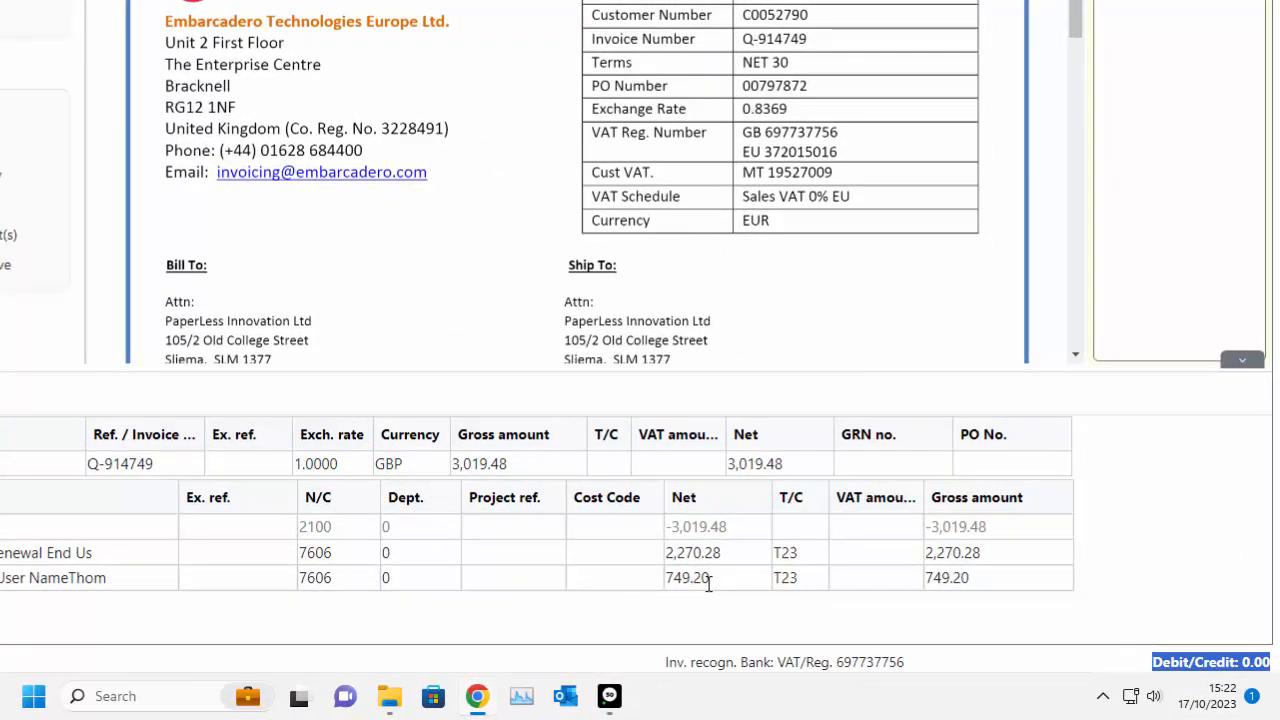
pyautogui.click(705, 580)
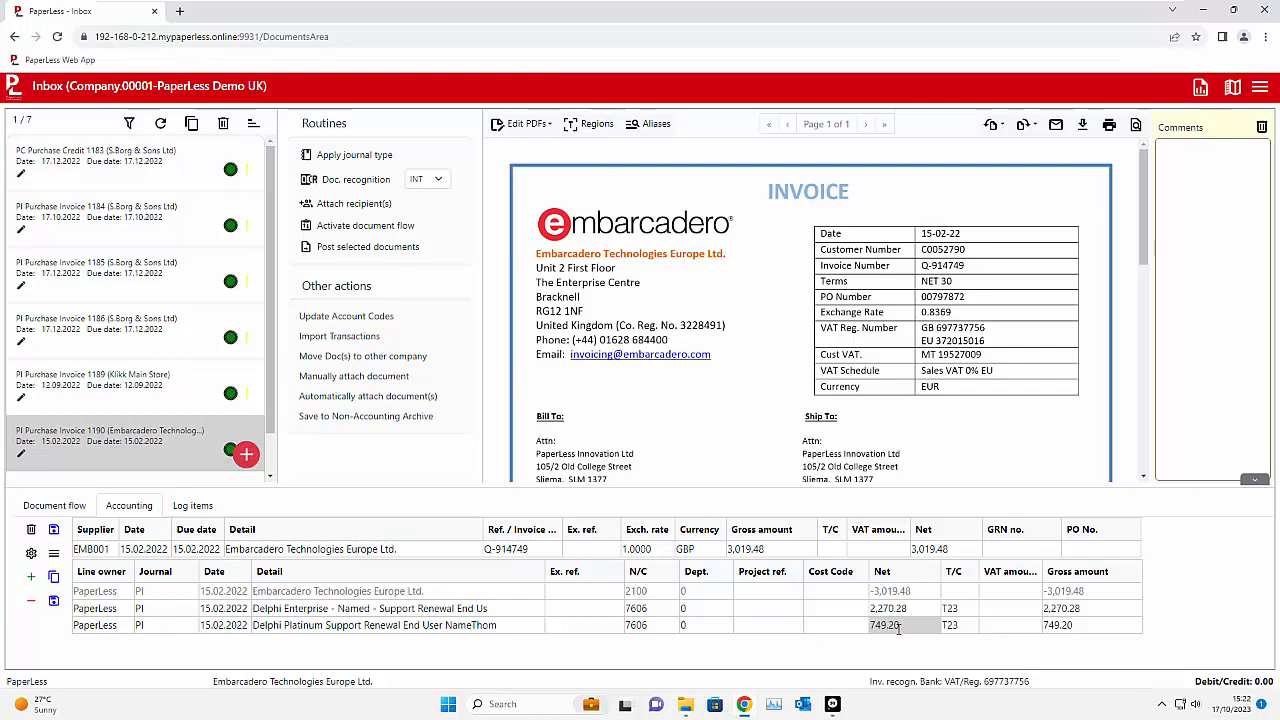
# Compare the VAT summary on S.Borg & Sons purchase invoice 1185 with the gross amounts of its accounting lines
pyautogui.click(157, 276)
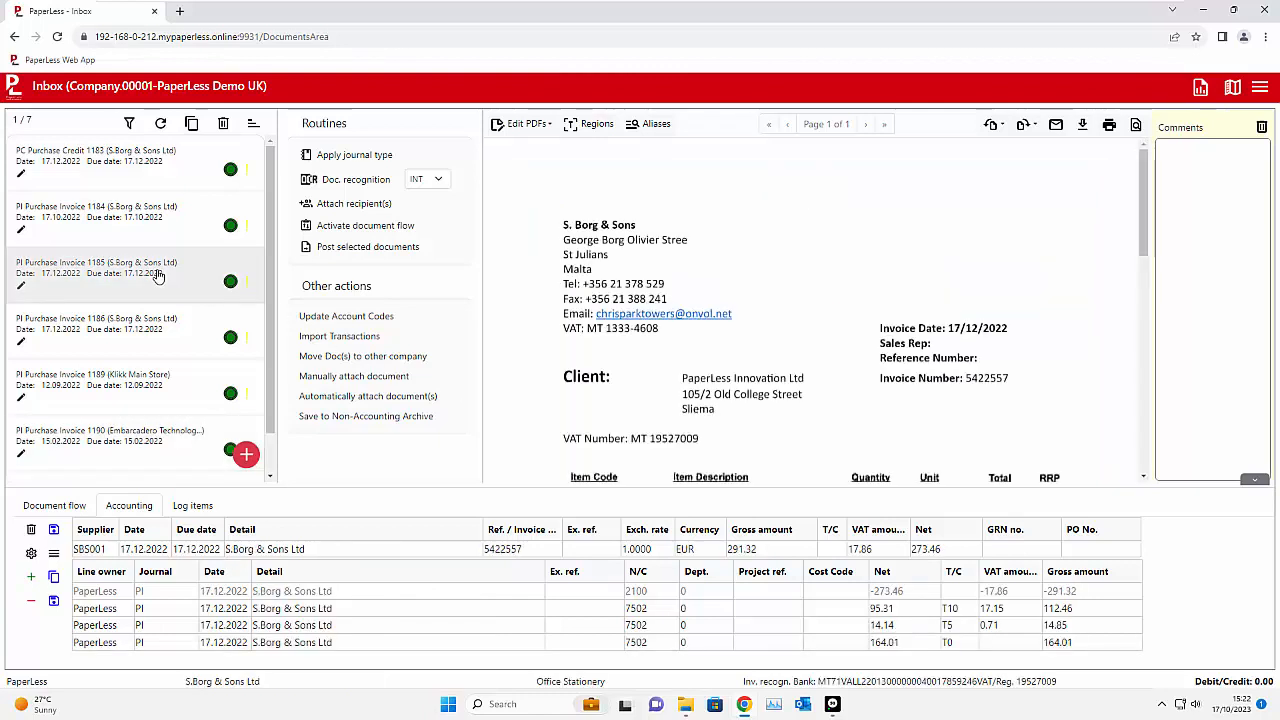
pyautogui.scroll(-5, 790, 378)
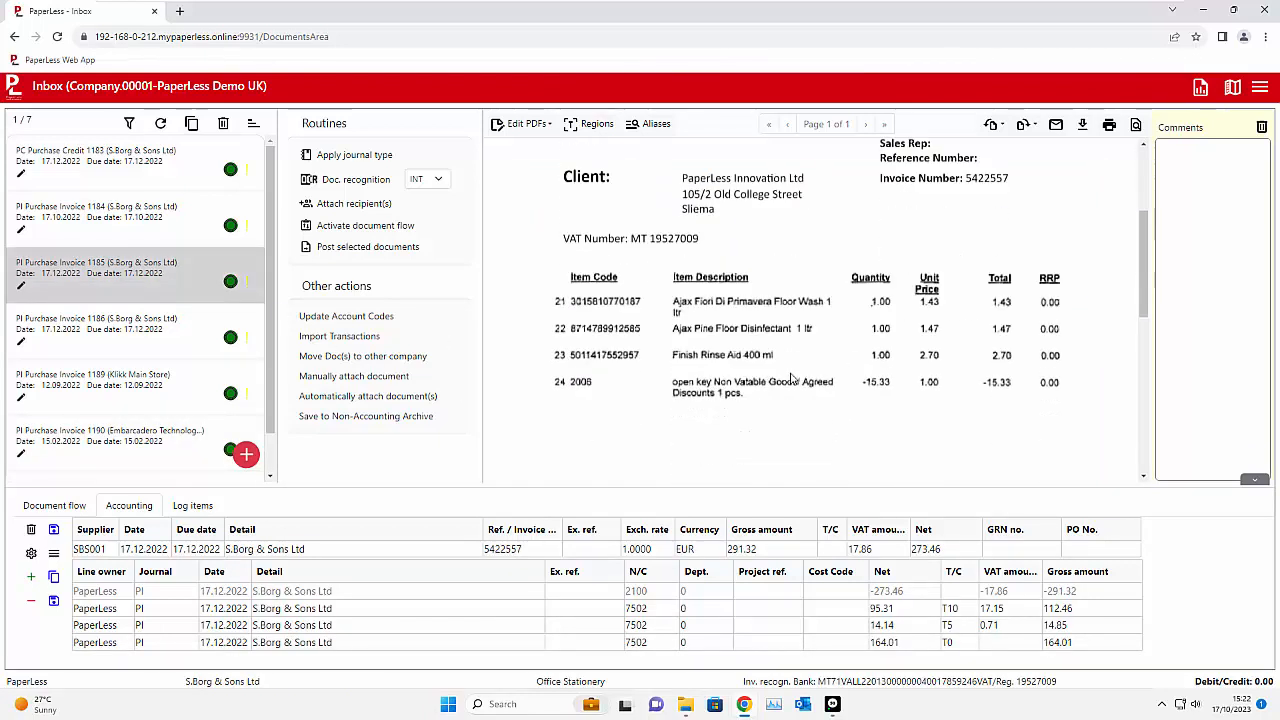
pyautogui.scroll(-3, 790, 378)
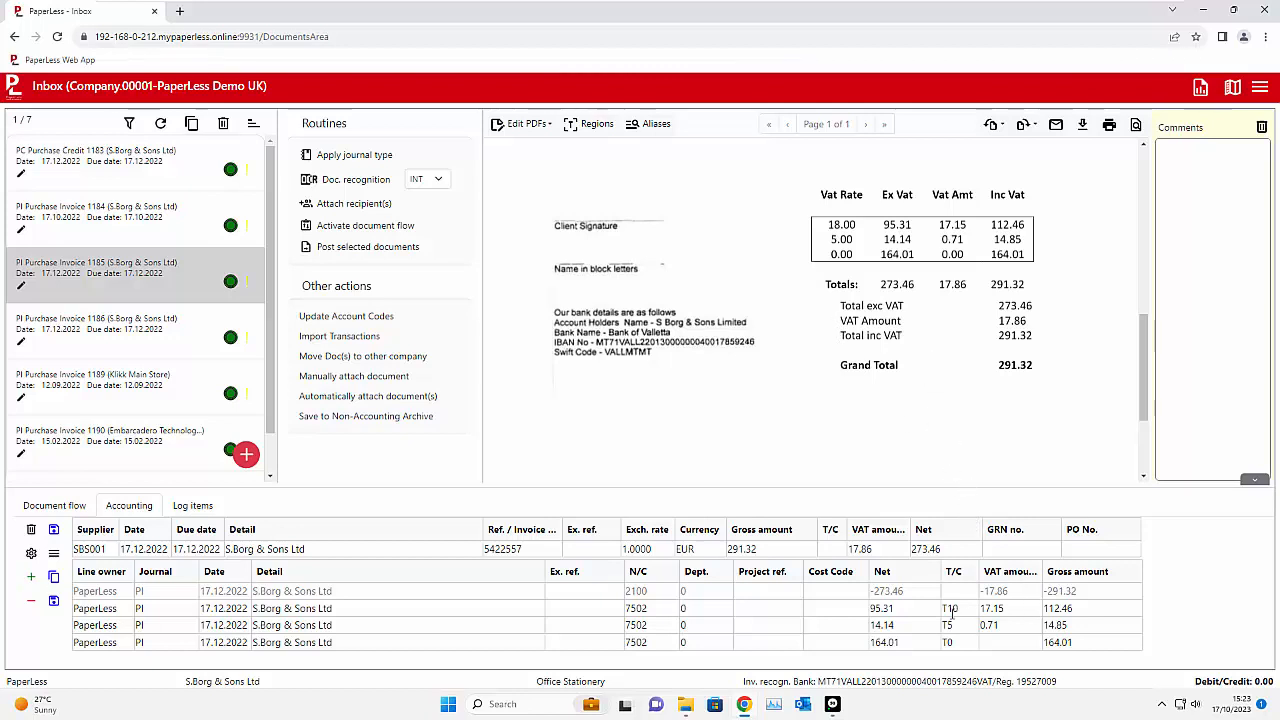
pyautogui.click(1051, 620)
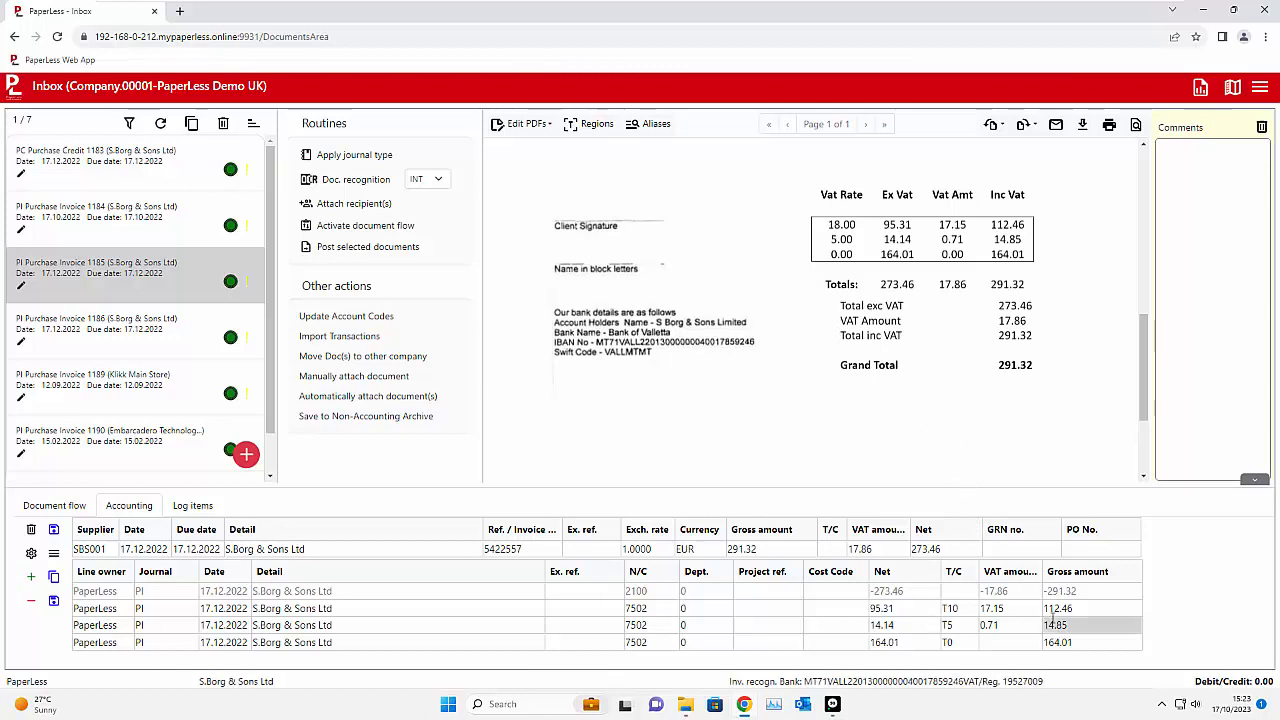
pyautogui.click(1063, 638)
pyautogui.click(1066, 607)
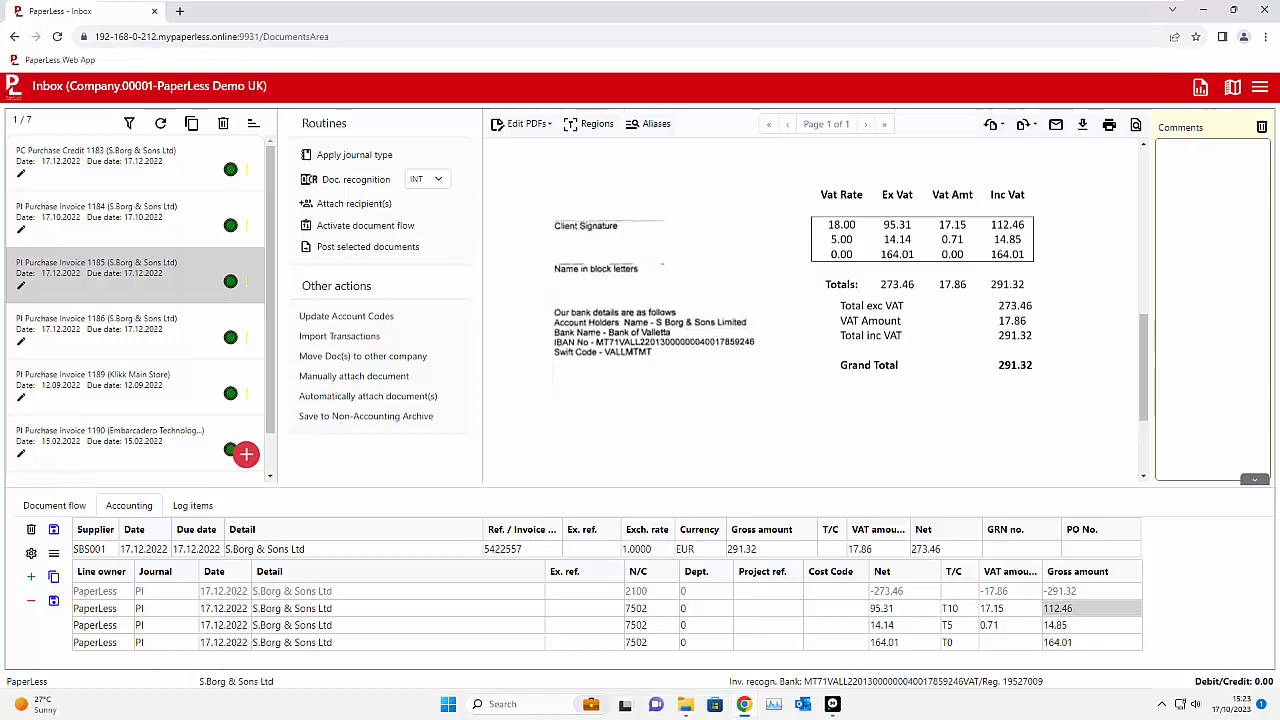
# Check the tax code and nominal code descriptions for the three accounting lines of purchase invoice 1185
pyautogui.click(962, 607)
pyautogui.click(963, 621)
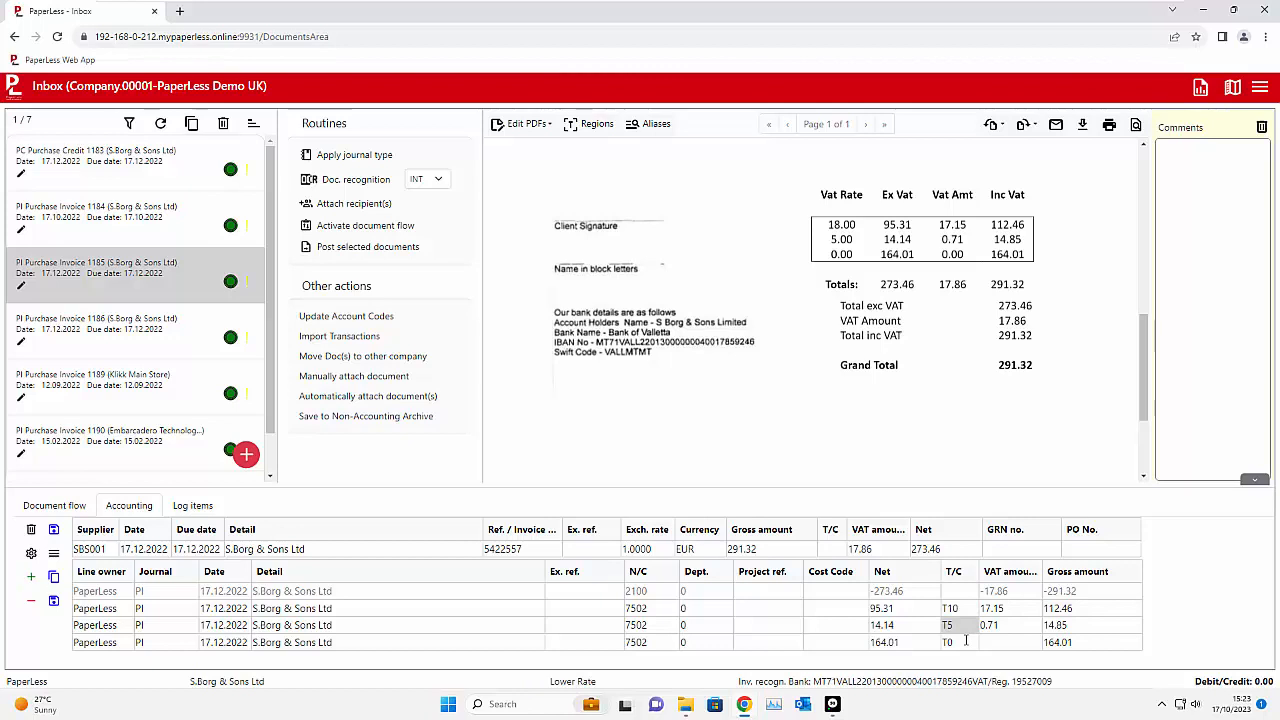
pyautogui.click(963, 640)
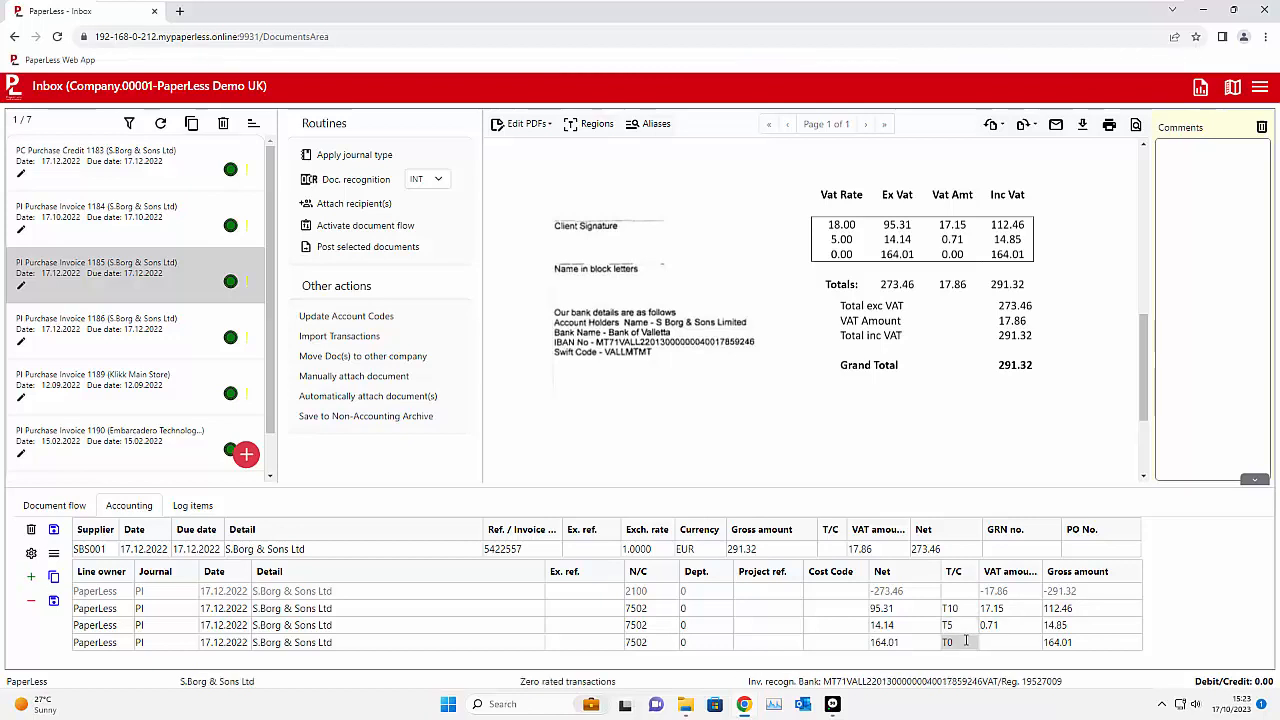
pyautogui.click(963, 624)
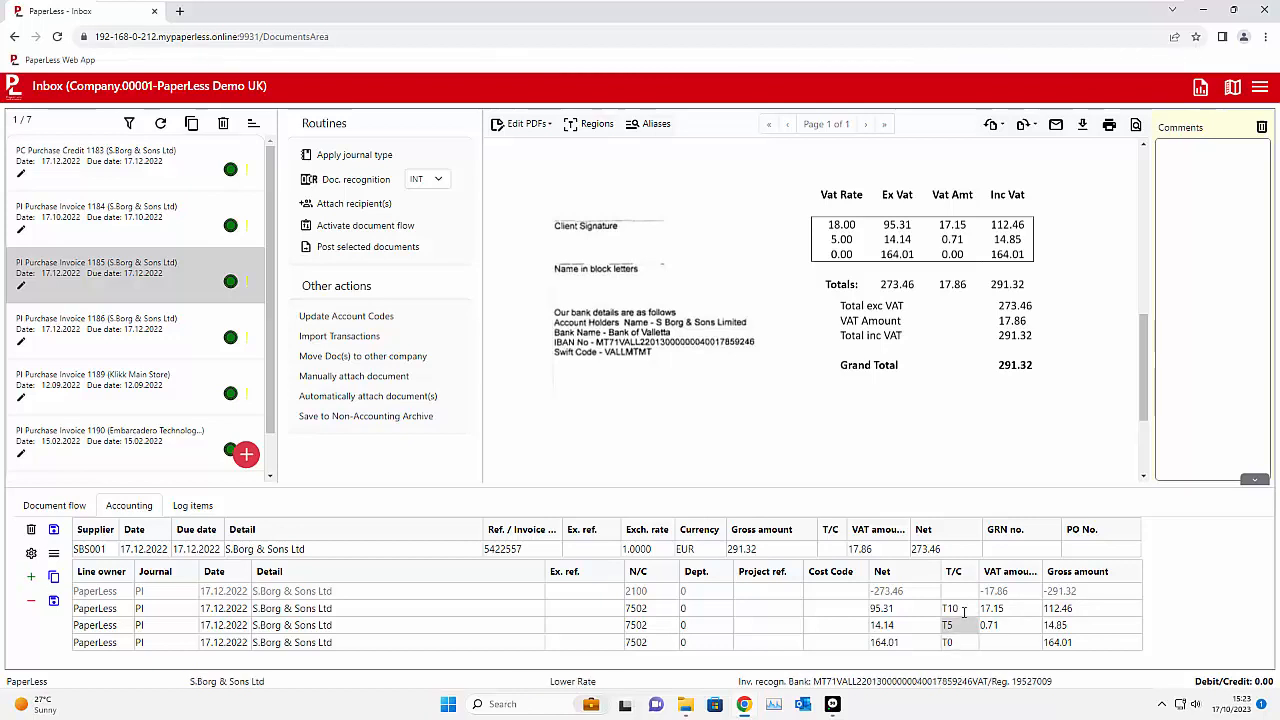
pyautogui.click(964, 610)
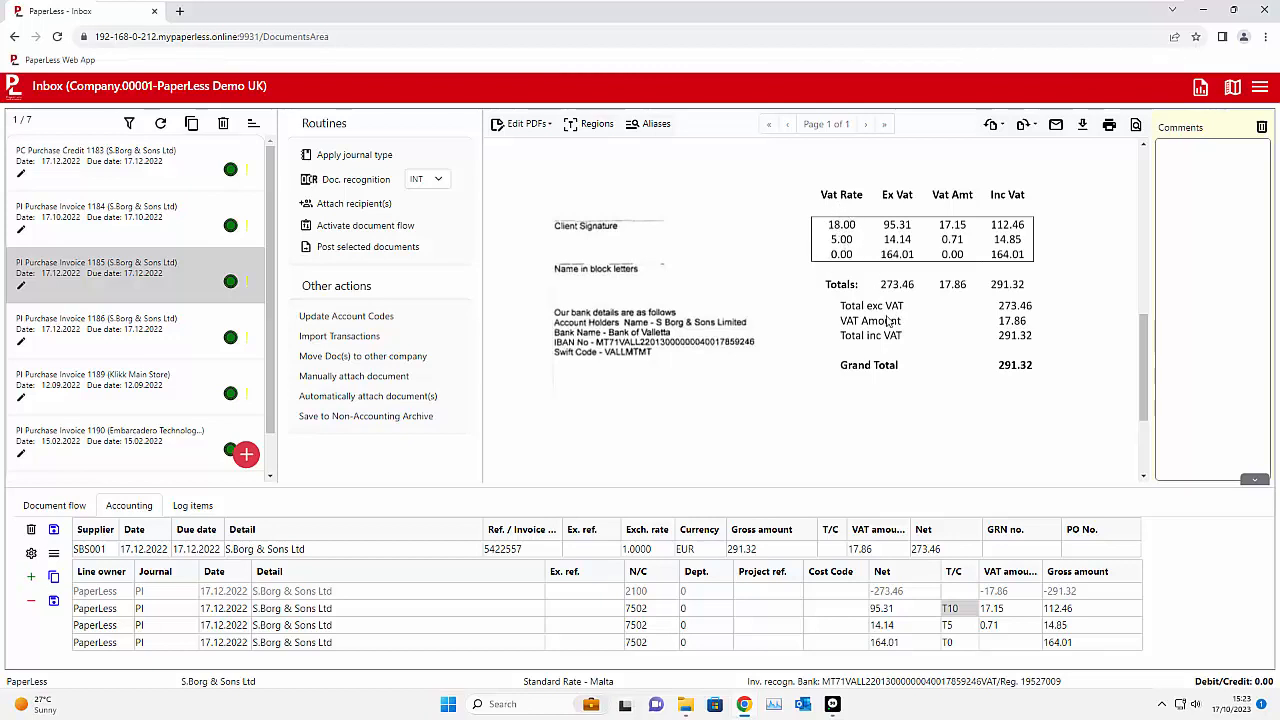
pyautogui.click(667, 609)
pyautogui.click(666, 625)
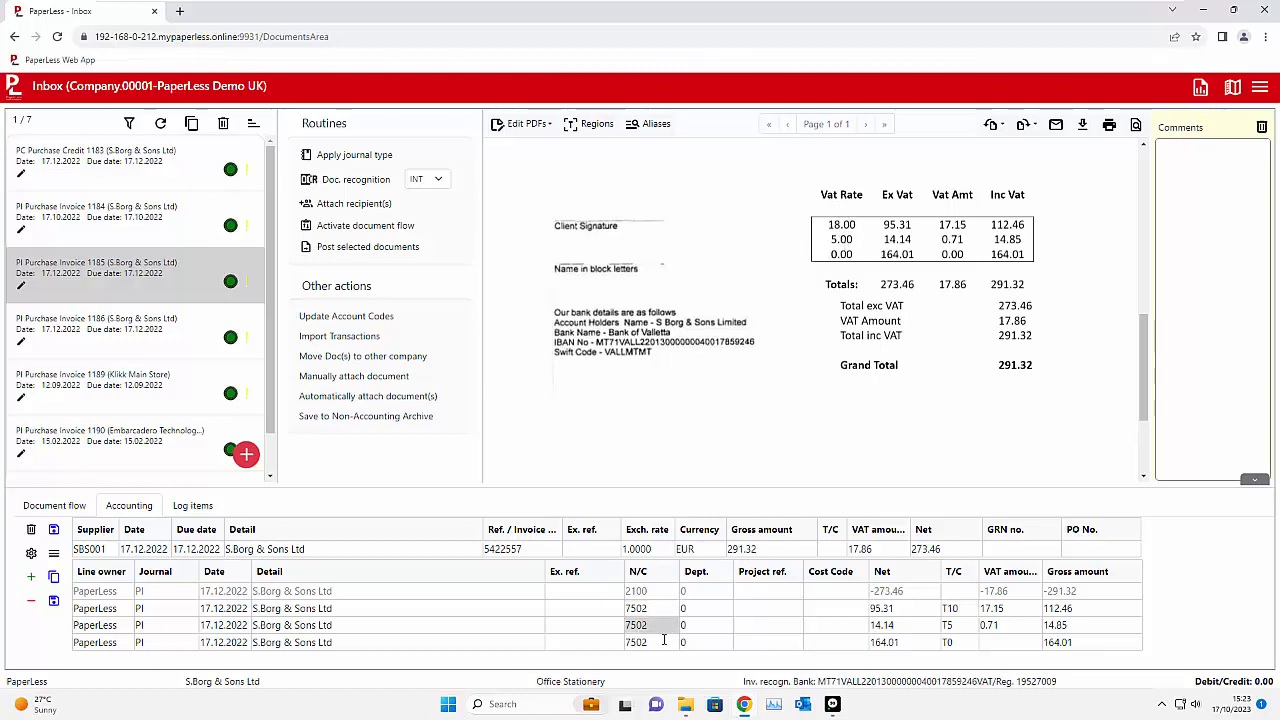
pyautogui.click(663, 641)
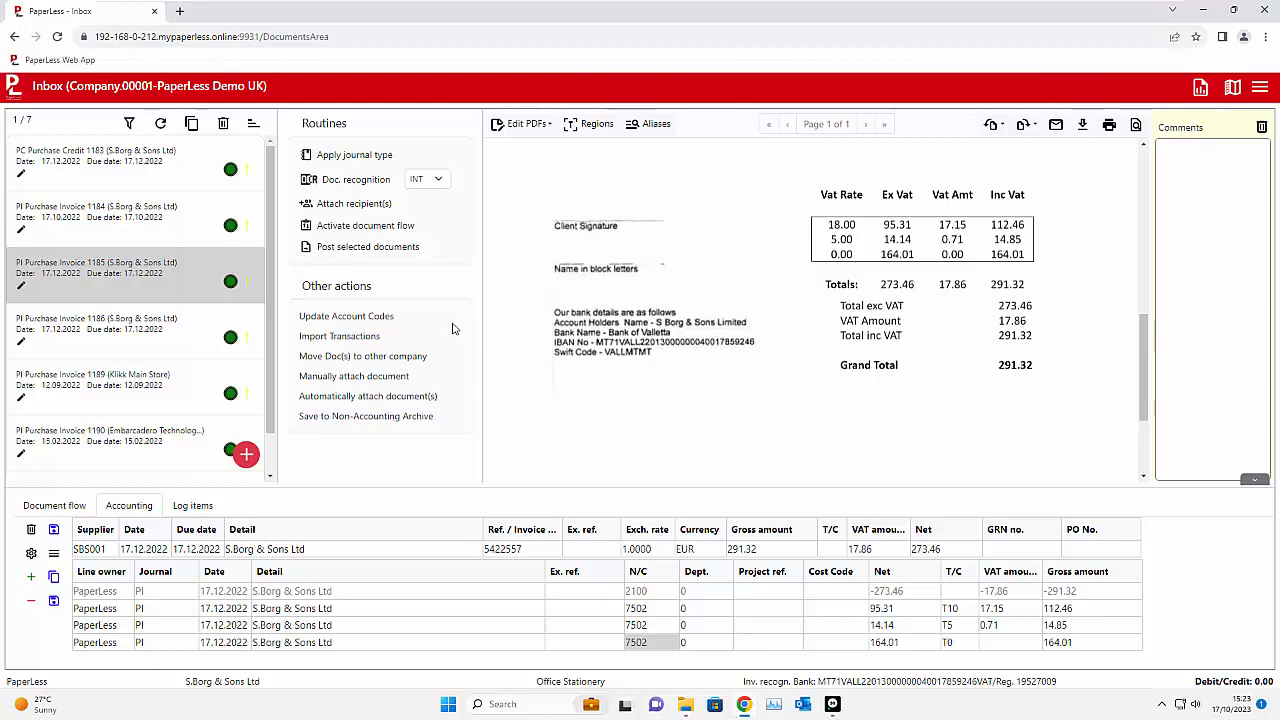
# Post the six documents from Purchase Credit 1183 through Purchase Invoice 1190 to Sage
pyautogui.click(160, 224)
pyautogui.click(167, 293)
pyautogui.click(163, 334)
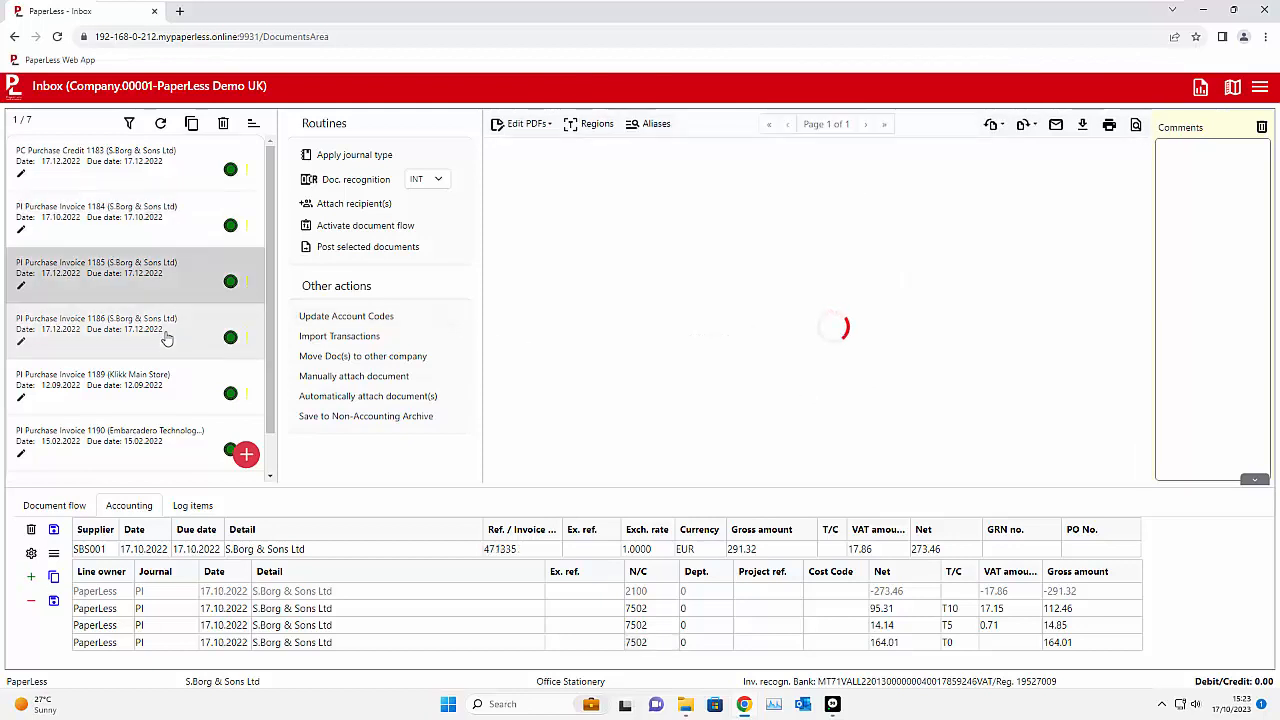
pyautogui.click(175, 430)
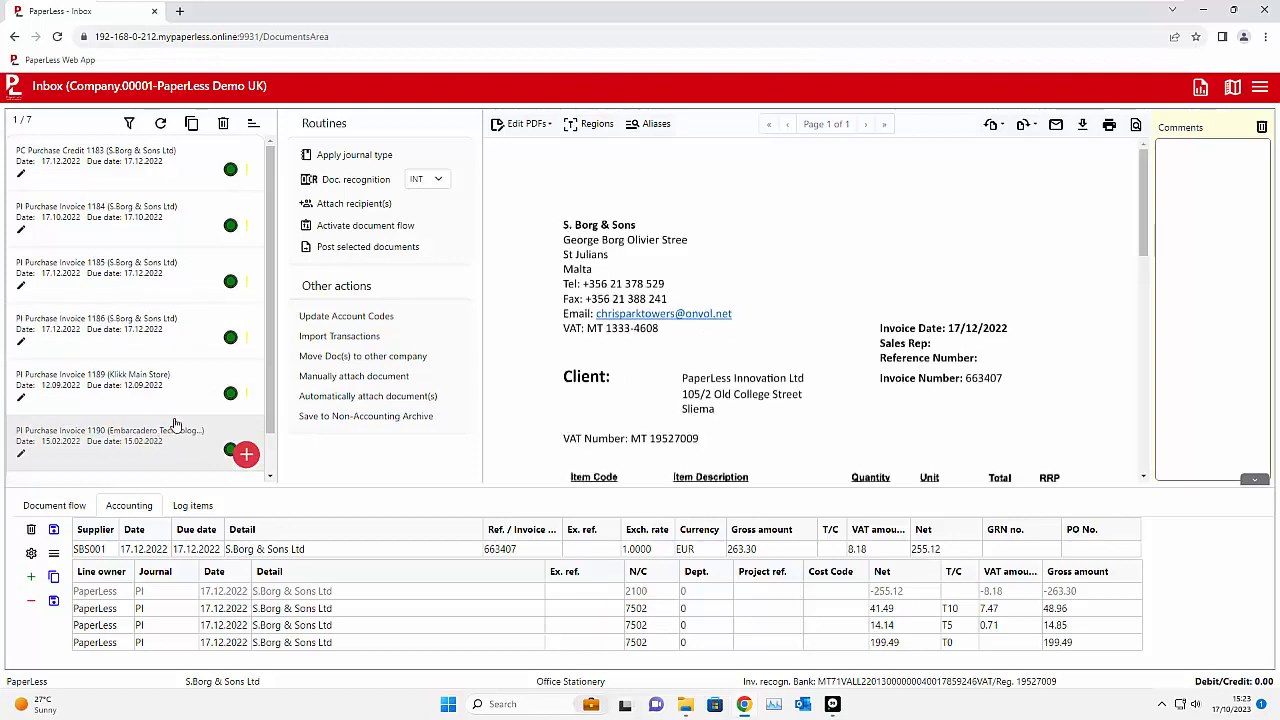
pyautogui.keyDown('shift'); pyautogui.click(180, 174); pyautogui.keyUp('shift')
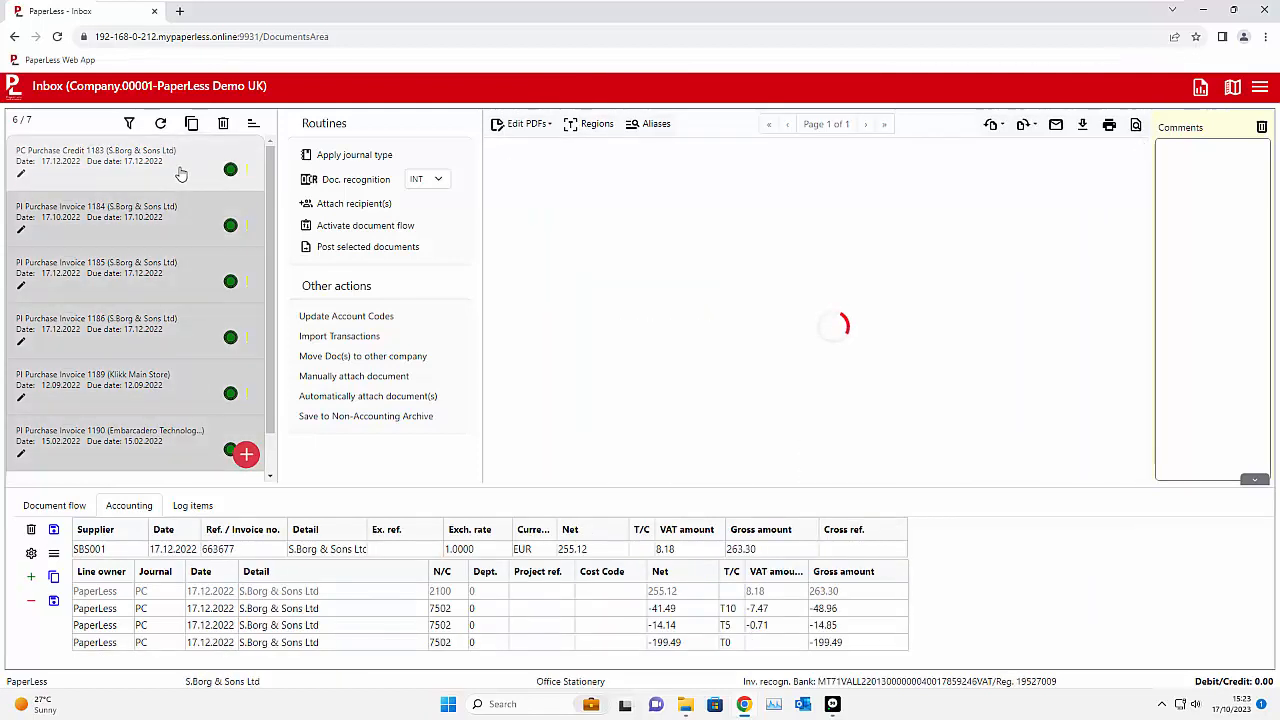
pyautogui.click(345, 248)
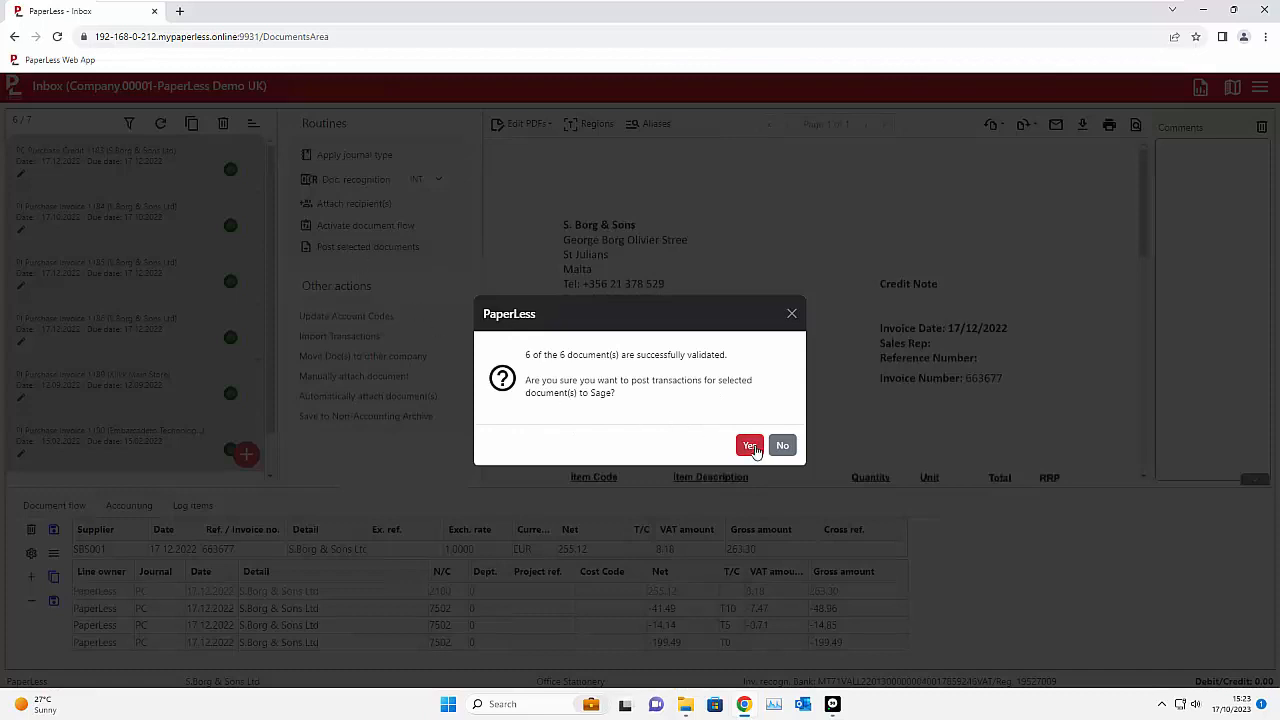
pyautogui.click(751, 447)
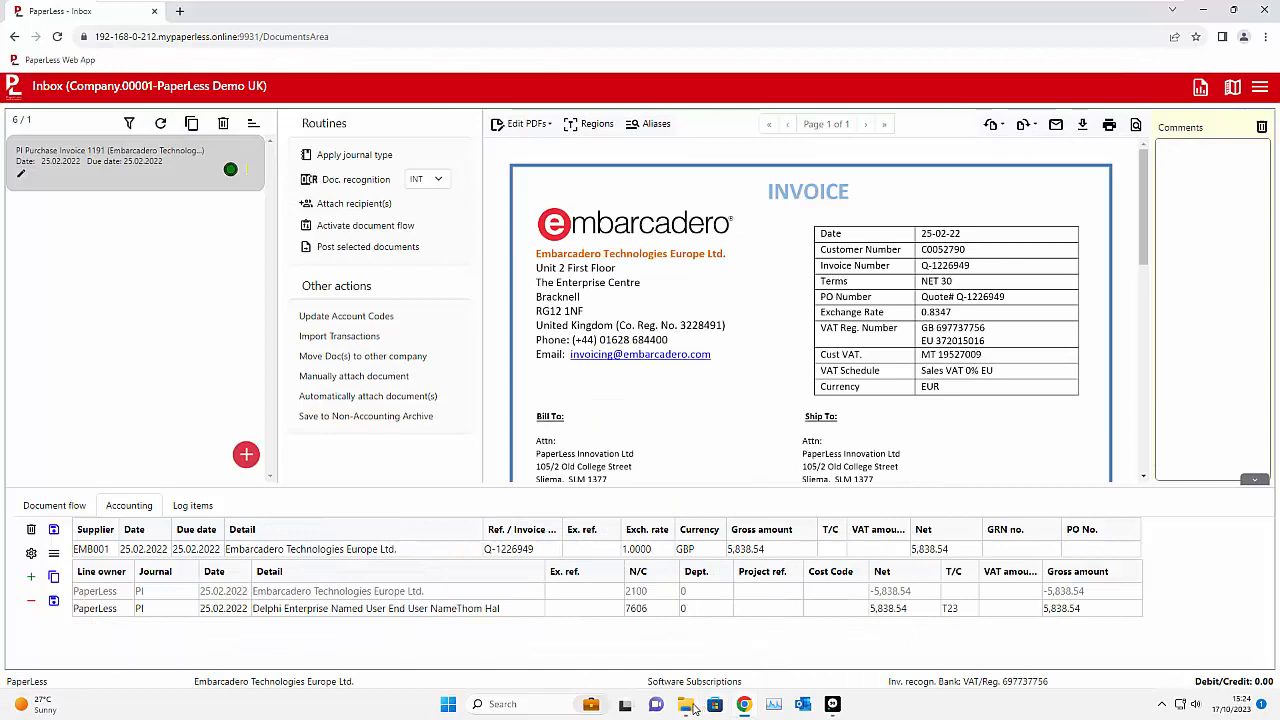
# Switch to Sage 50 Accounts and open the activity of the supplier Embarcadero Technologies Europe Ltd
pyautogui.click(831, 704)
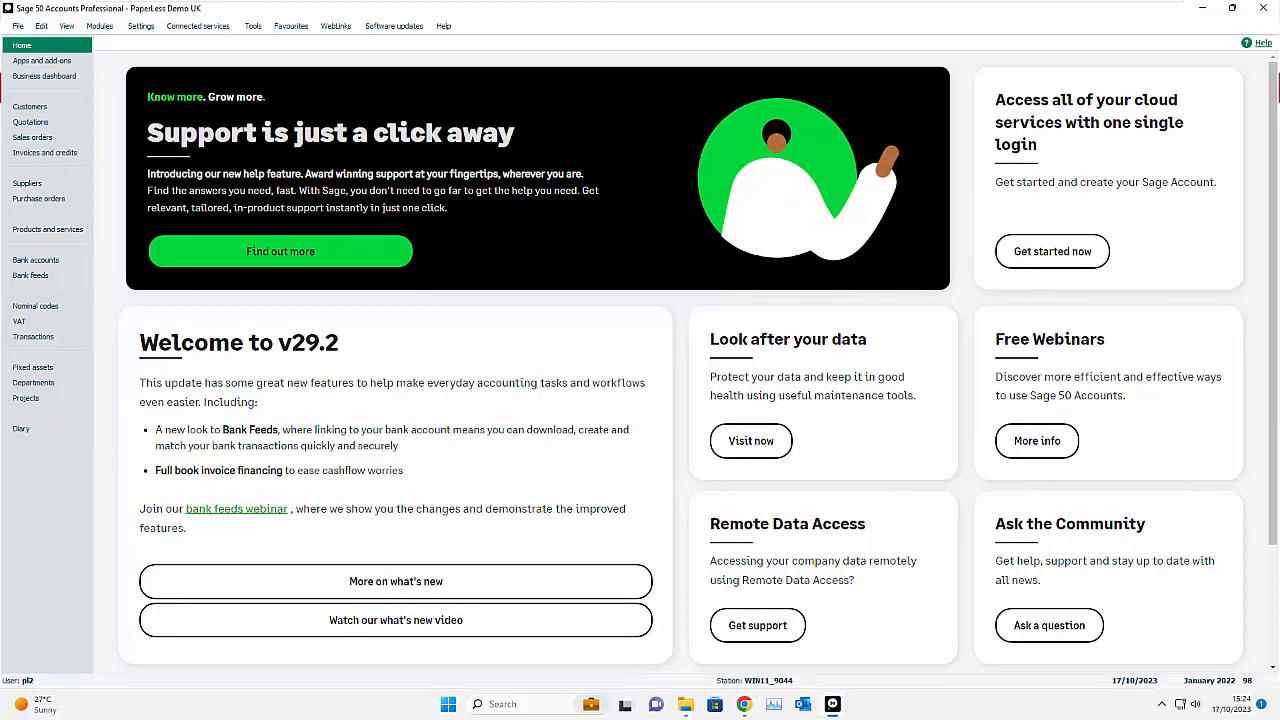
pyautogui.click(24, 184)
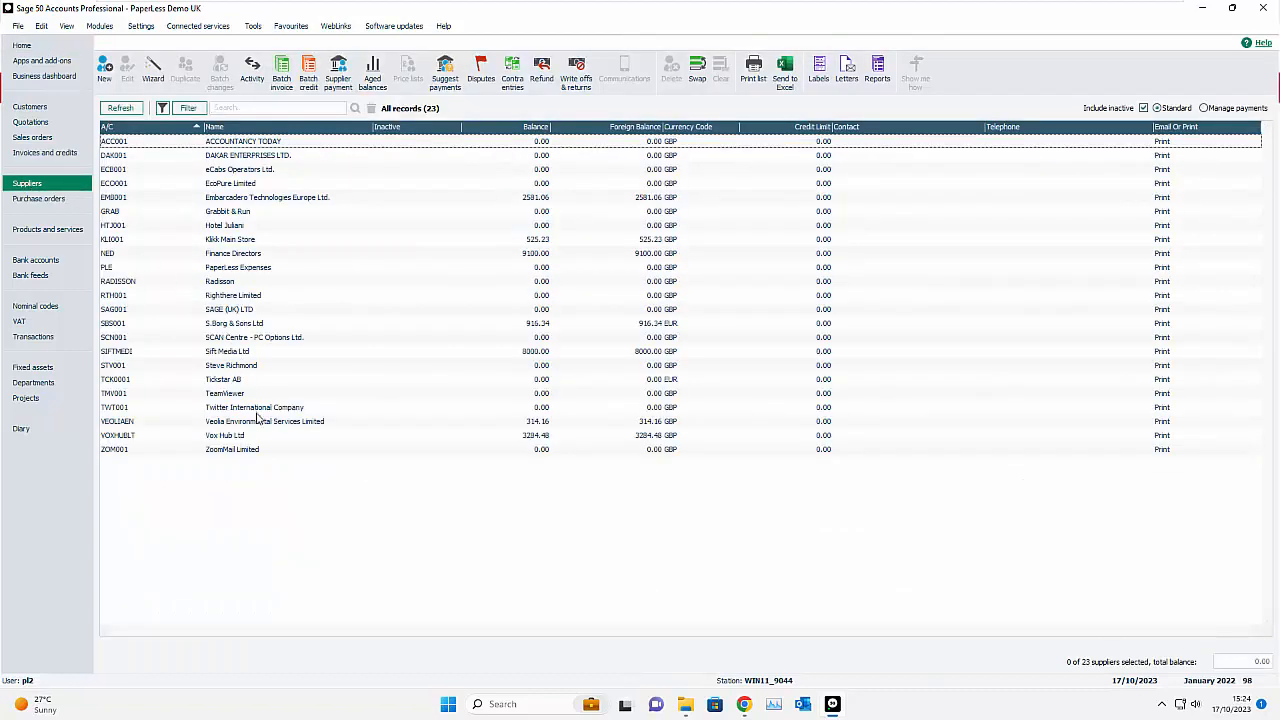
pyautogui.click(244, 198)
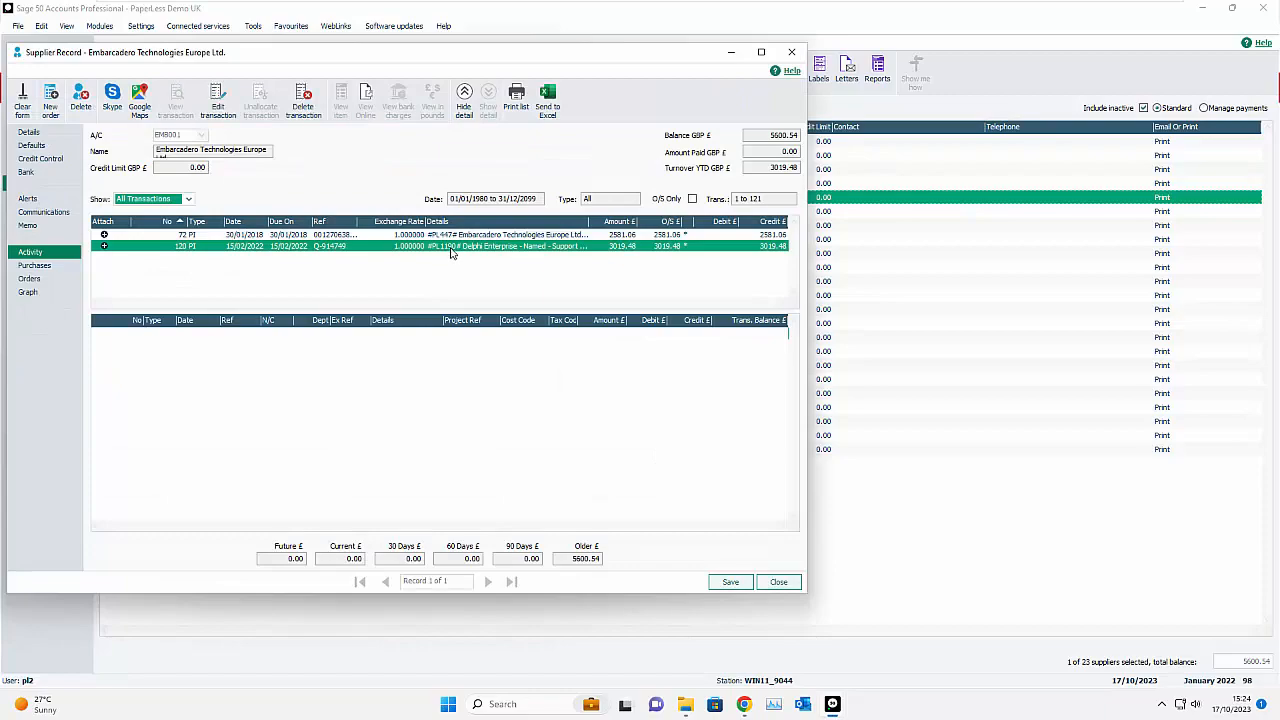
# Open the PaperLess document linked to the 15/02/2022 purchase invoice transaction, view its accounting entries, and close it
pyautogui.click(452, 248)
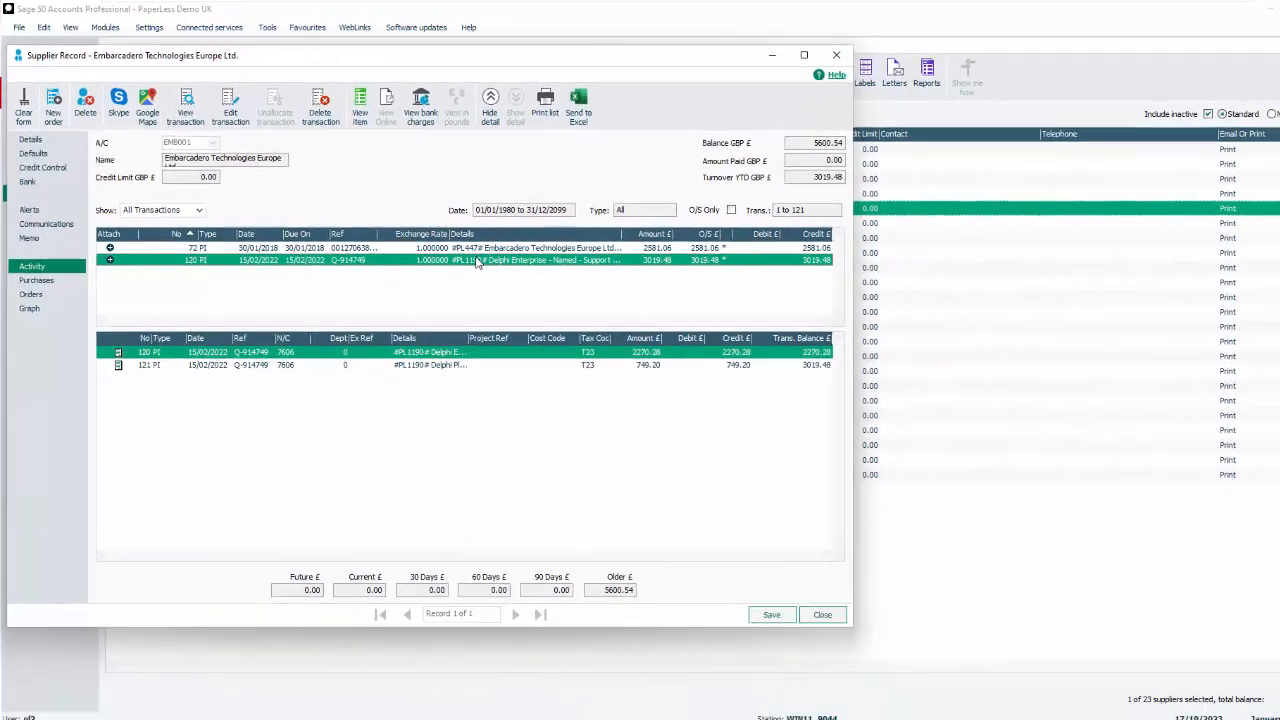
pyautogui.middleClick(515, 282)
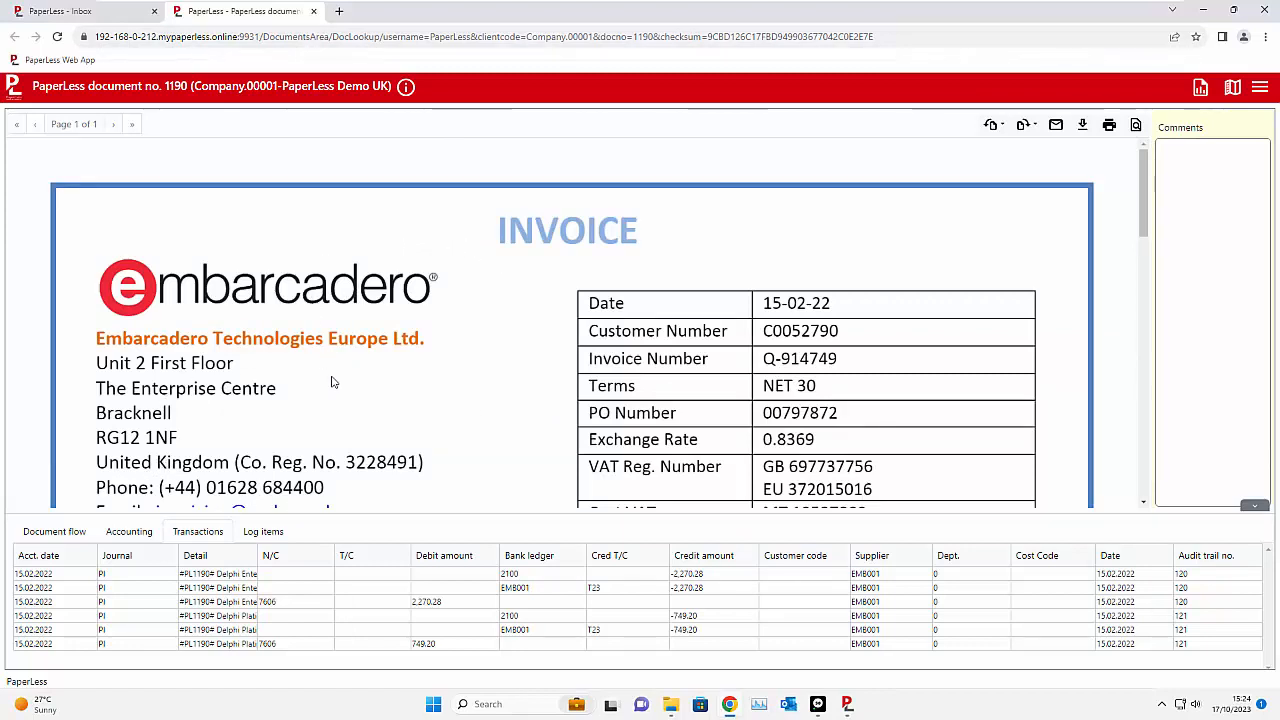
pyautogui.click(143, 531)
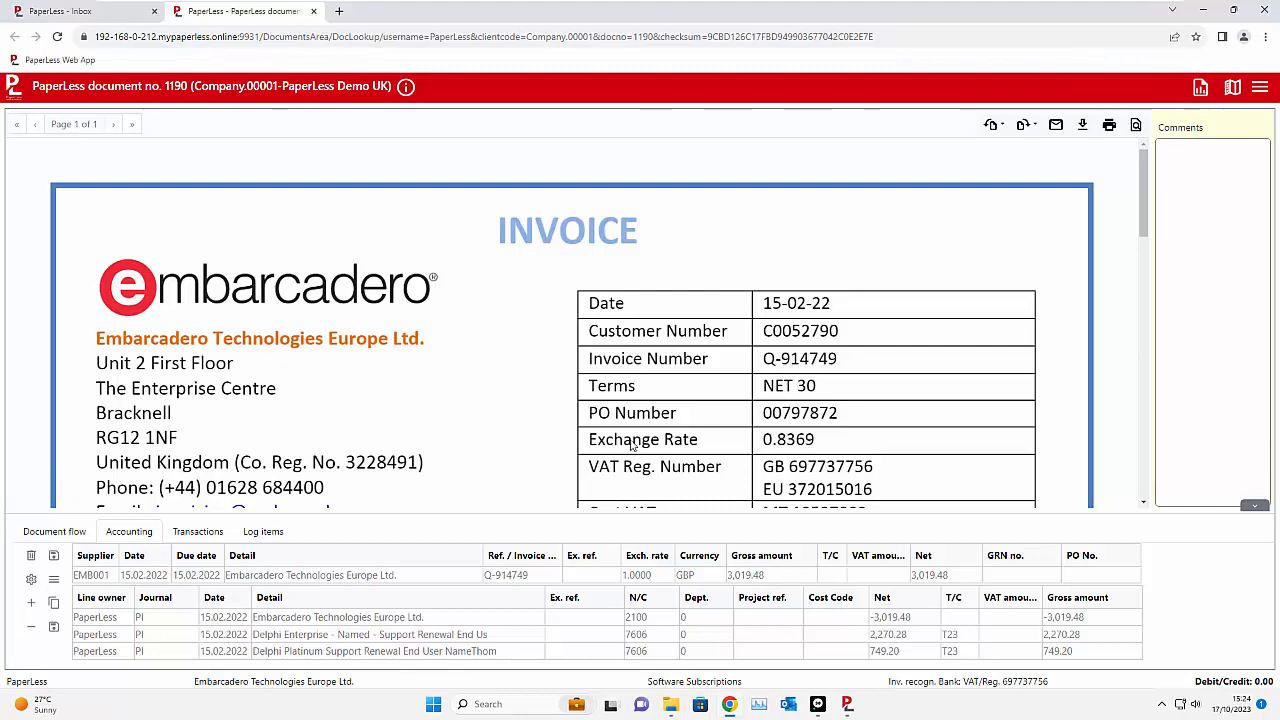
pyautogui.click(313, 11)
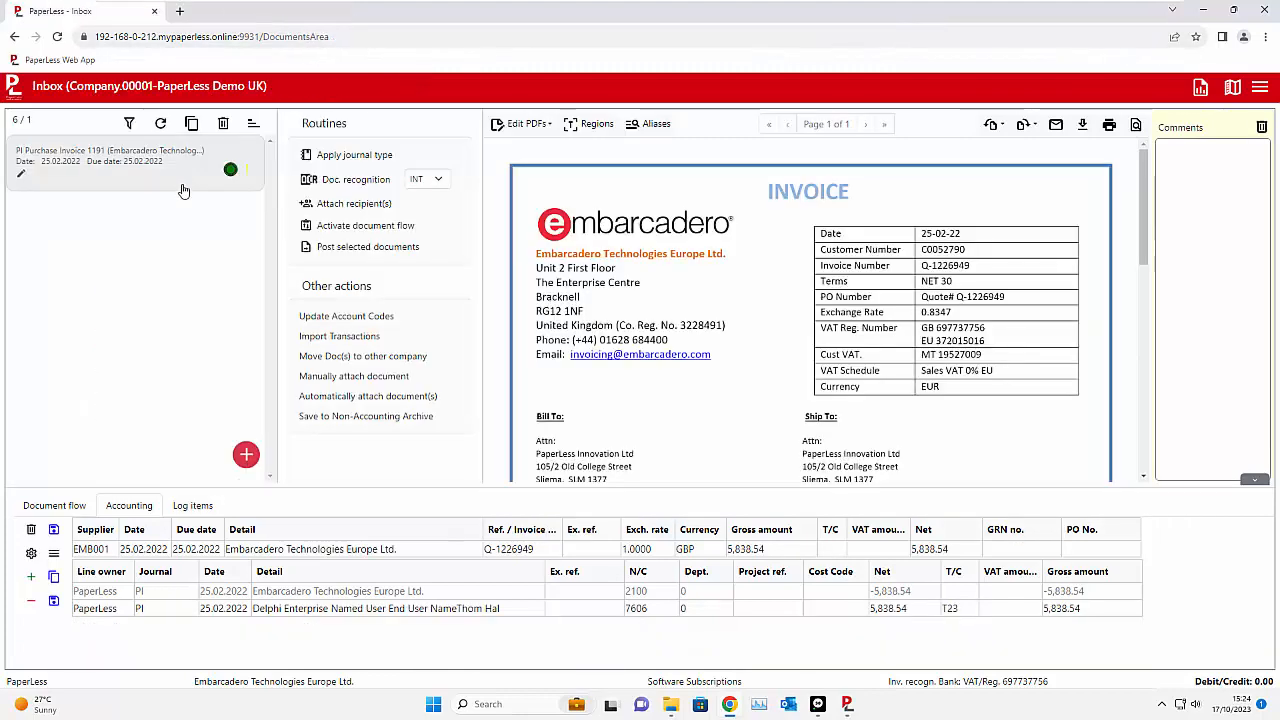